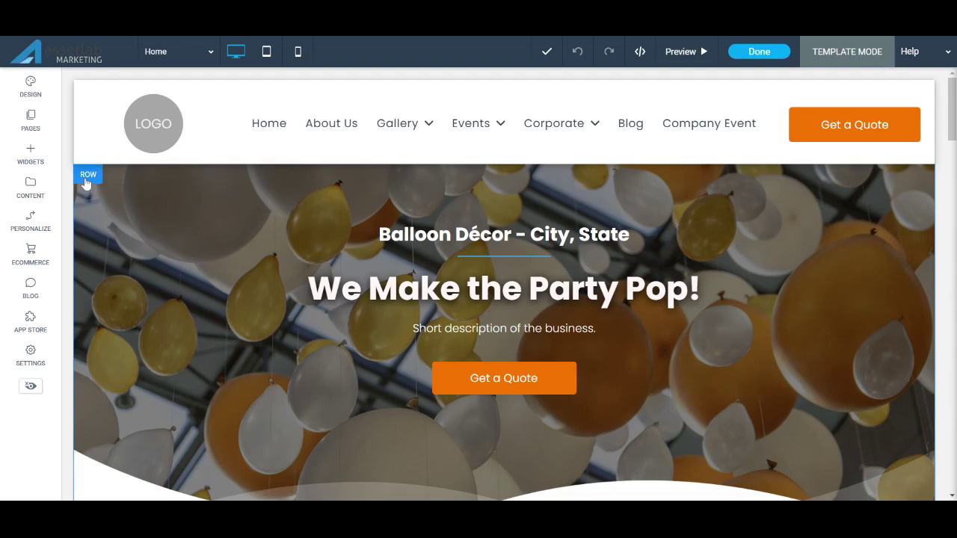
- Check the hero column options, try moving the divider below the title, and select Get a Quote
scroll(113, 324, down, 3)
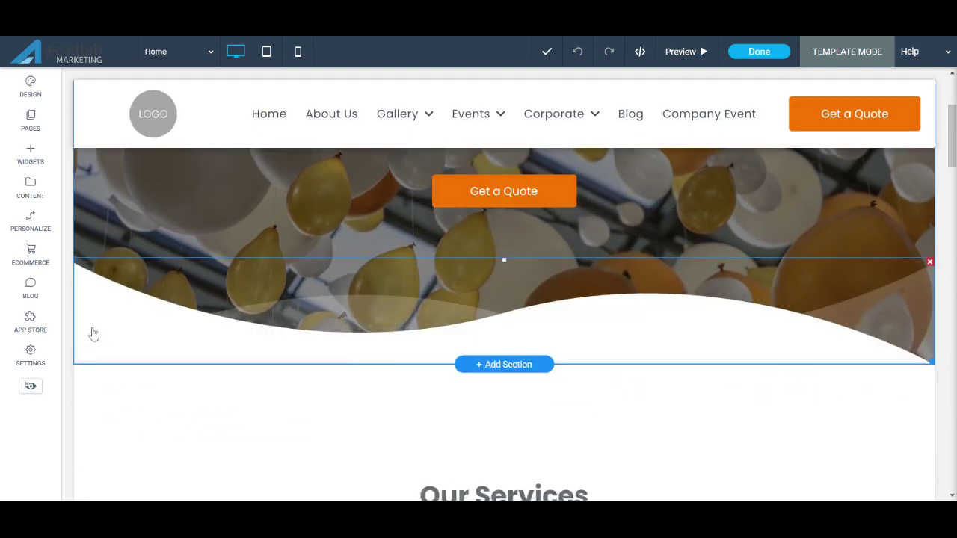
scroll(90, 396, up, 3)
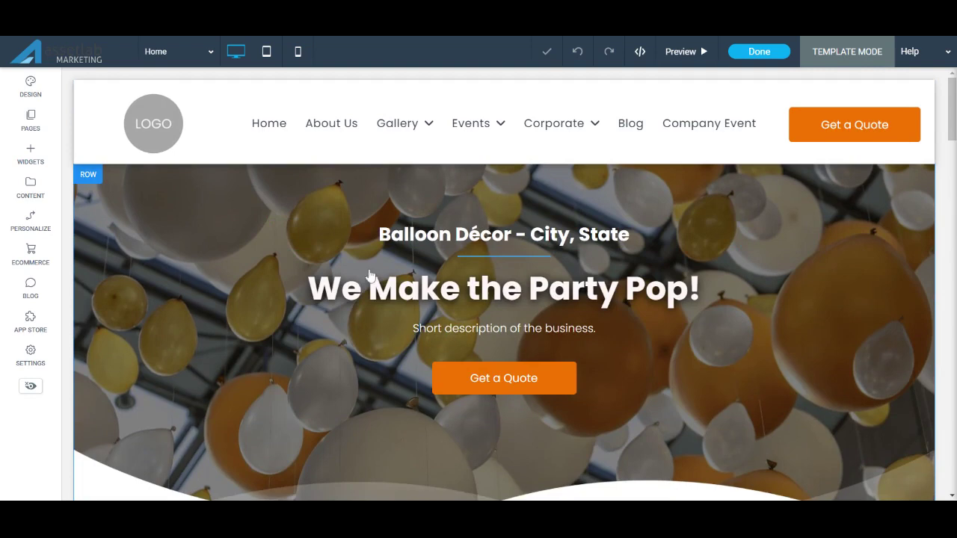
right_click(263, 273)
mouse_move(299, 263)
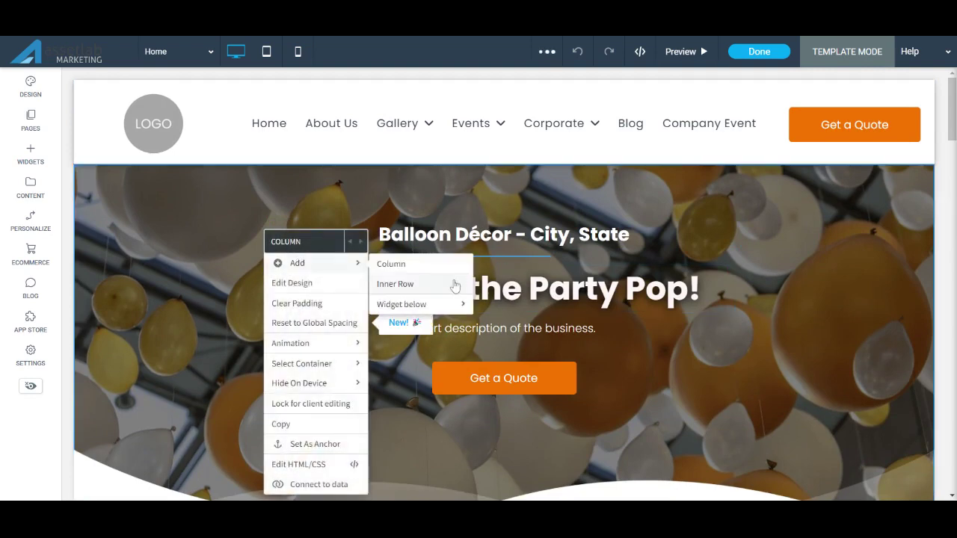
click(188, 229)
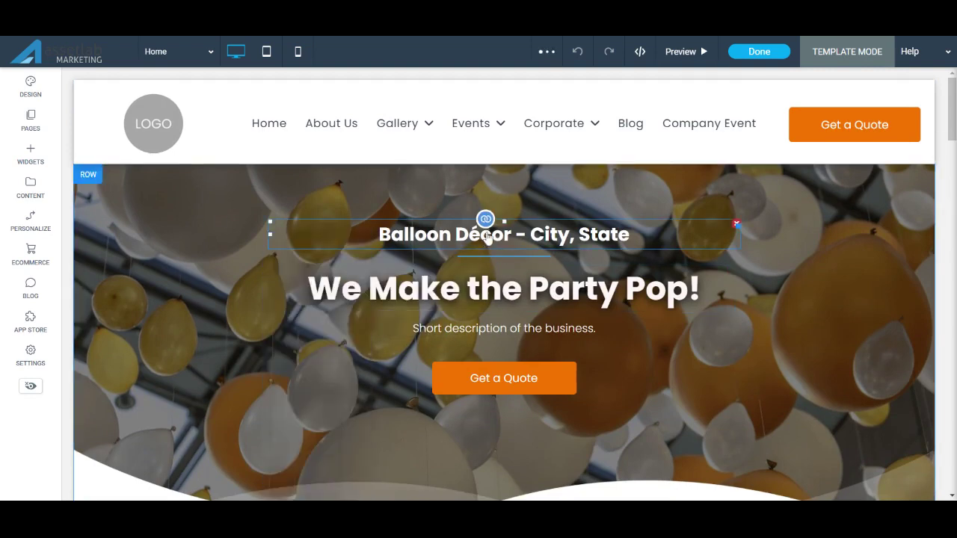
drag(512, 261, 488, 321)
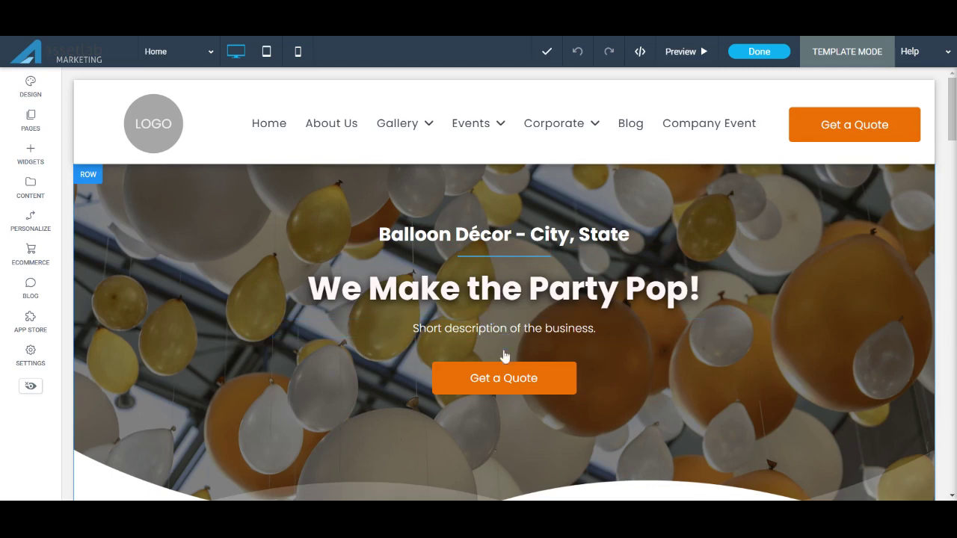
click(505, 380)
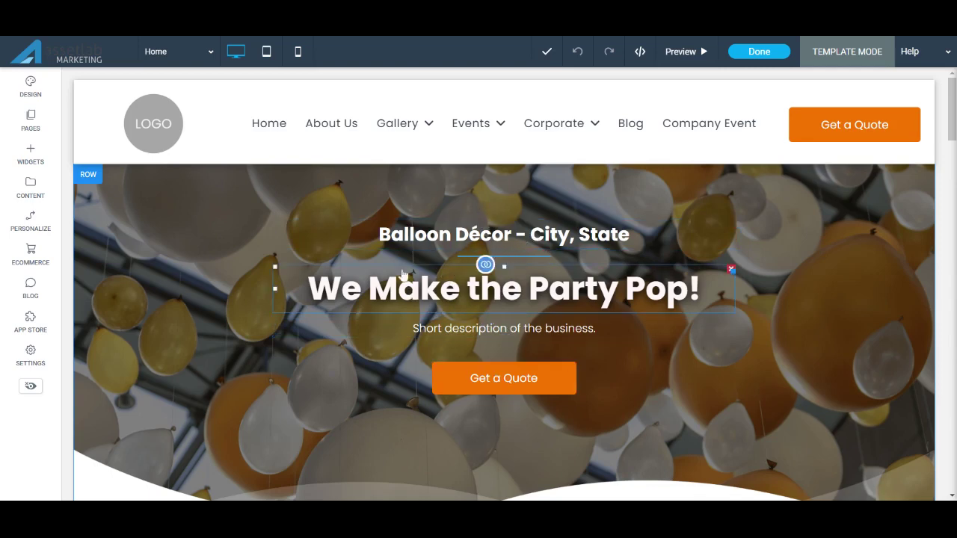
- Add a second column beside the hero content, then undo it
right_click(276, 266)
mouse_move(308, 264)
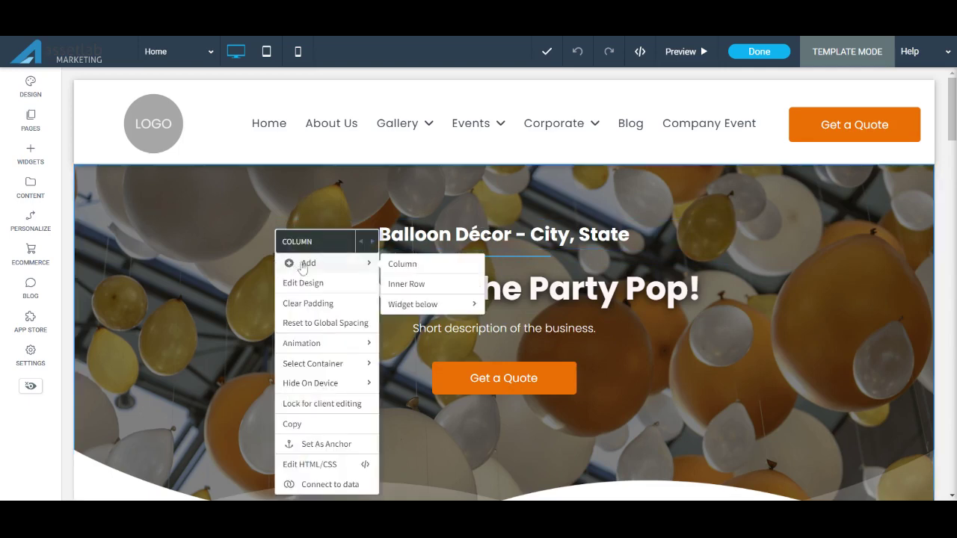
click(417, 270)
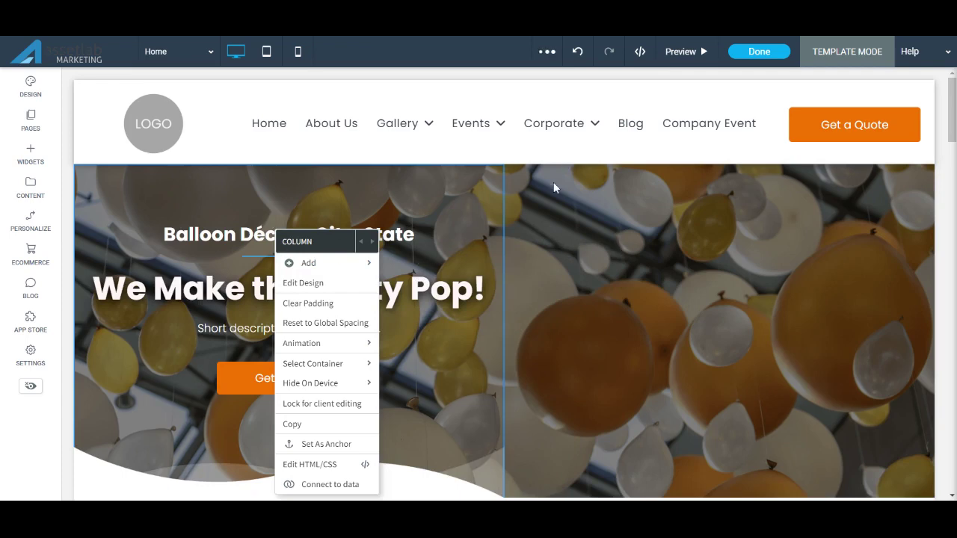
click(577, 53)
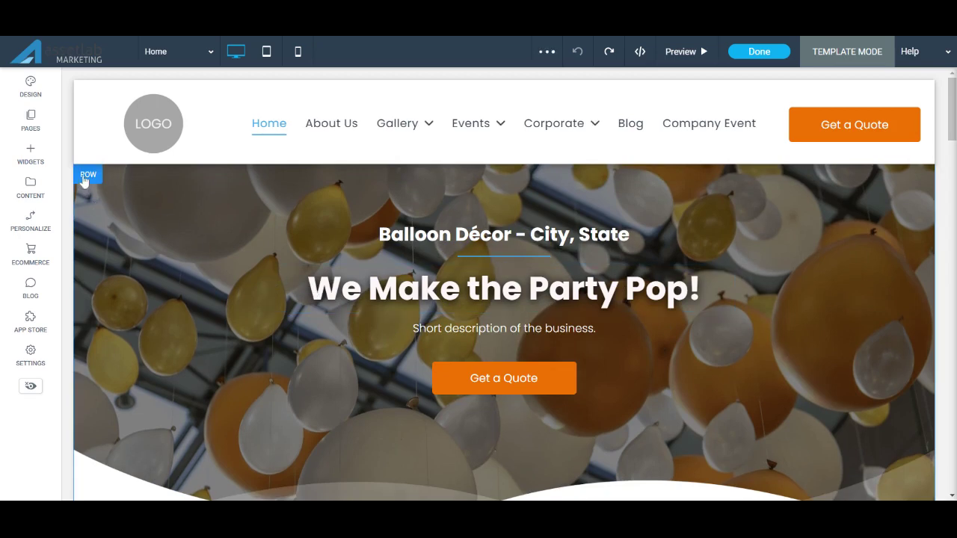
- Check the hero row options, then view the Global Design's Global Buttons settings
click(88, 177)
mouse_move(132, 199)
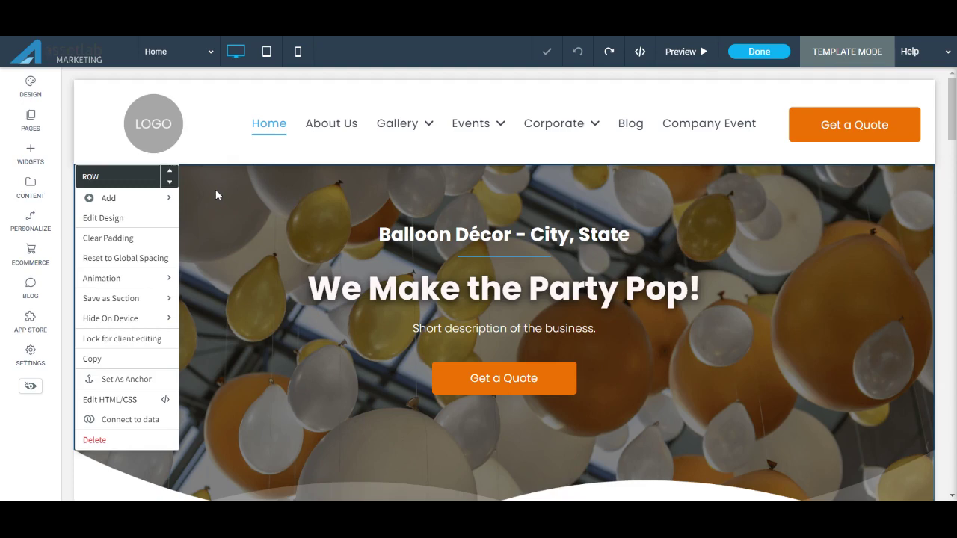
click(216, 195)
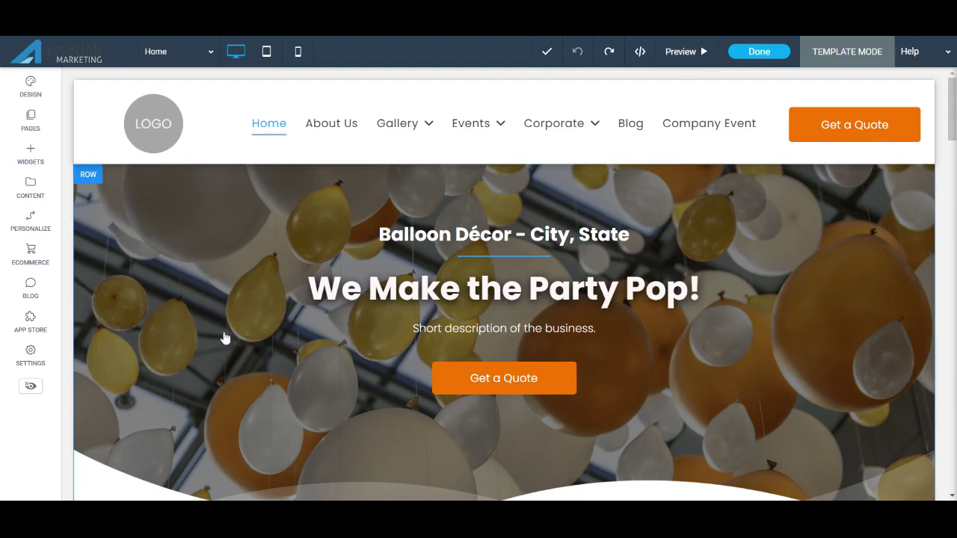
click(45, 95)
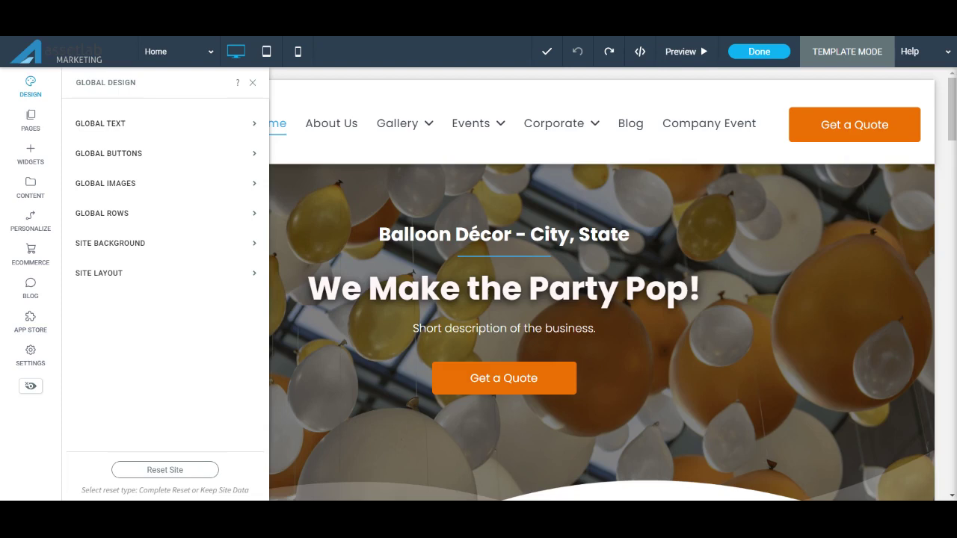
click(150, 163)
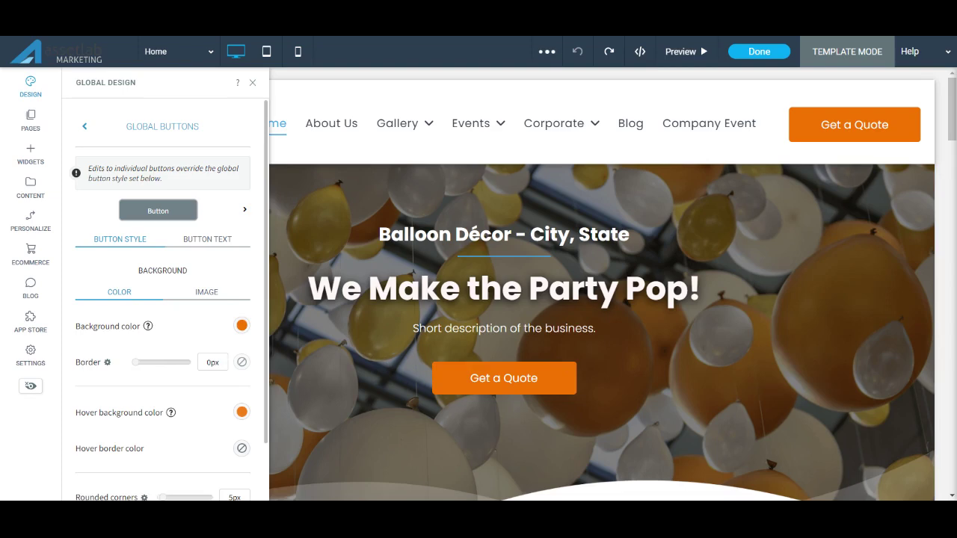
click(84, 126)
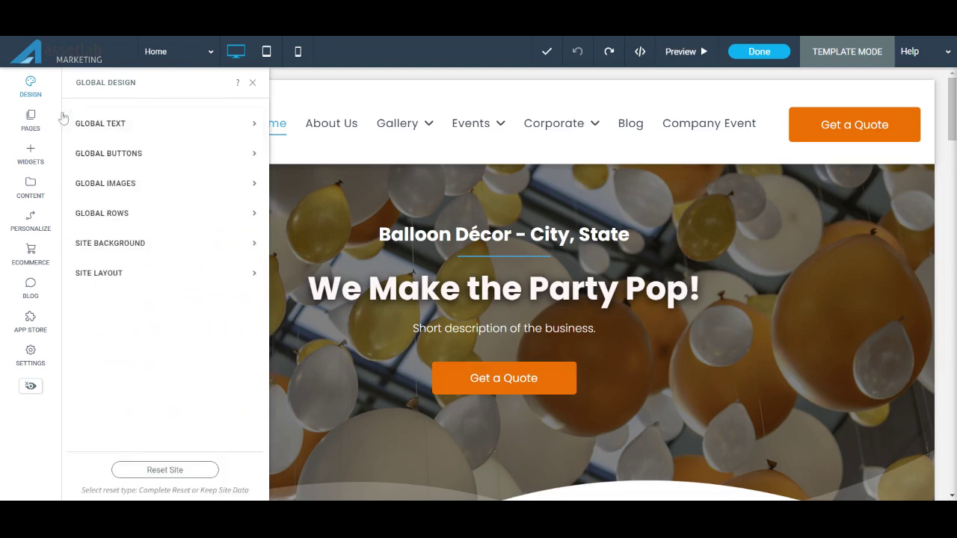
click(47, 132)
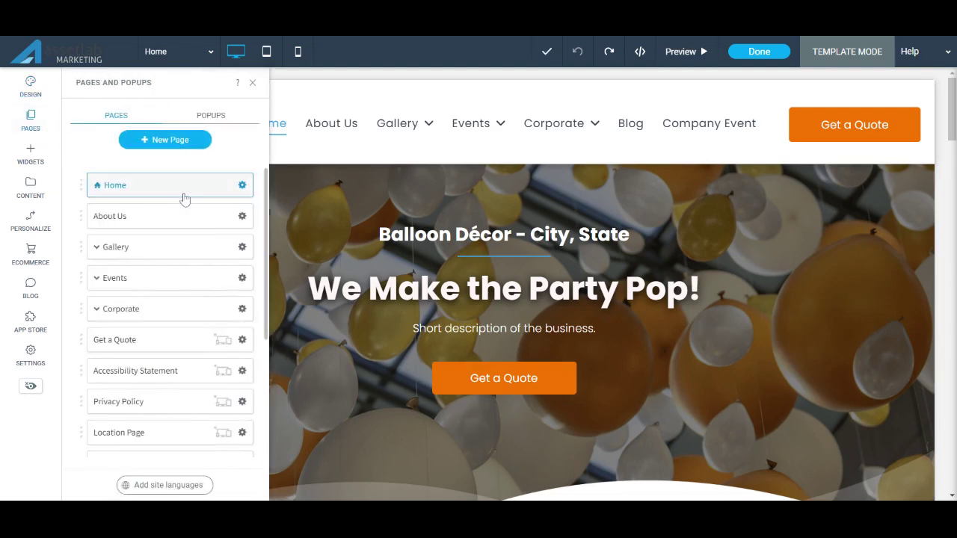
click(95, 249)
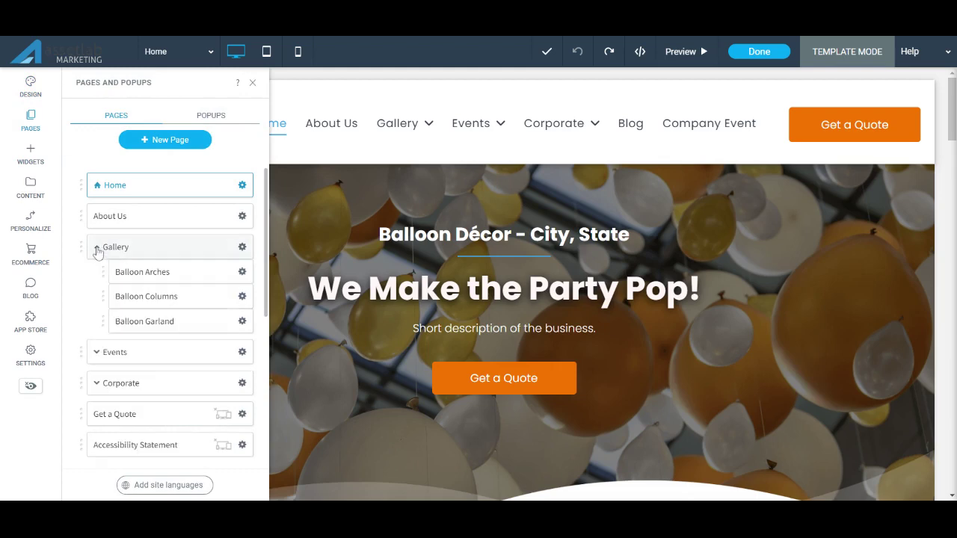
click(97, 353)
scroll(111, 417, down, 3)
click(96, 333)
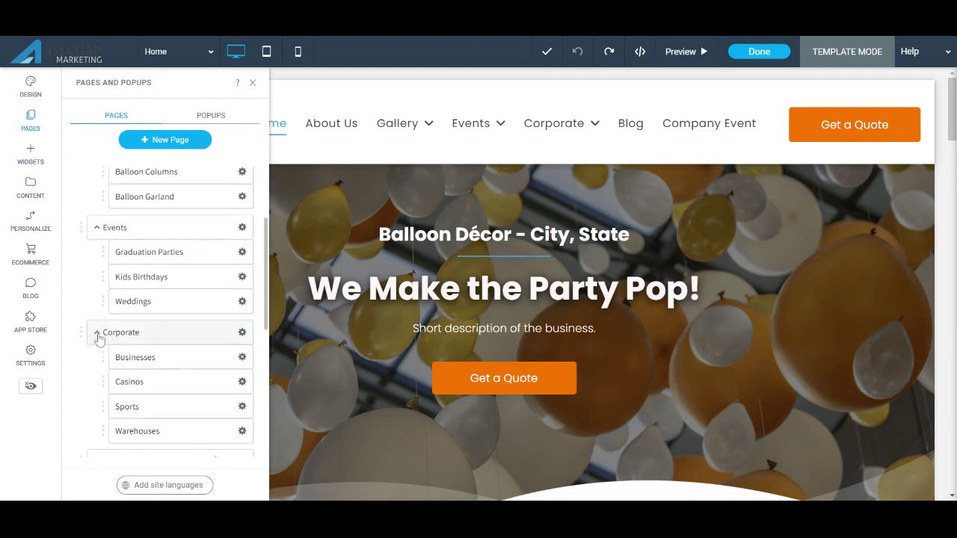
scroll(97, 341, down, 5)
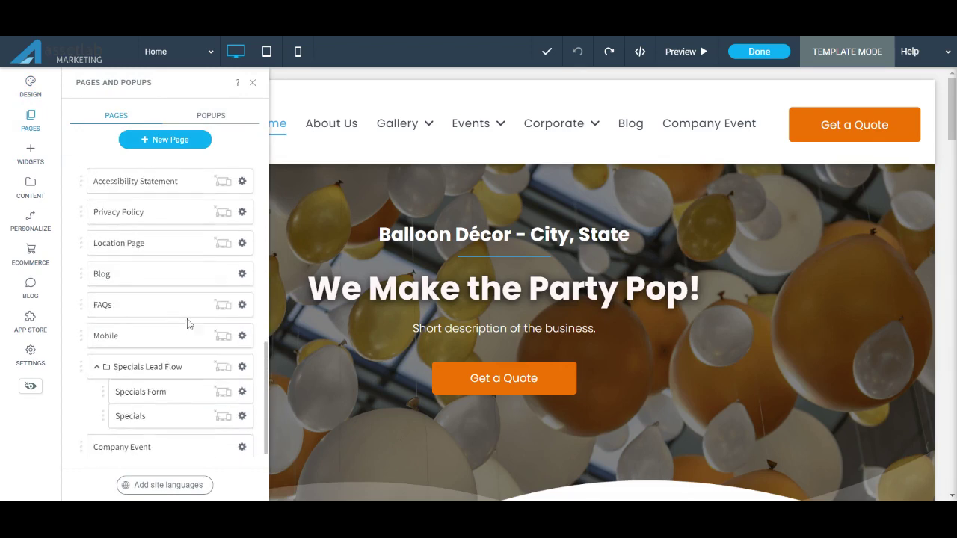
scroll(220, 320, up, 5)
scroll(221, 319, up, 3)
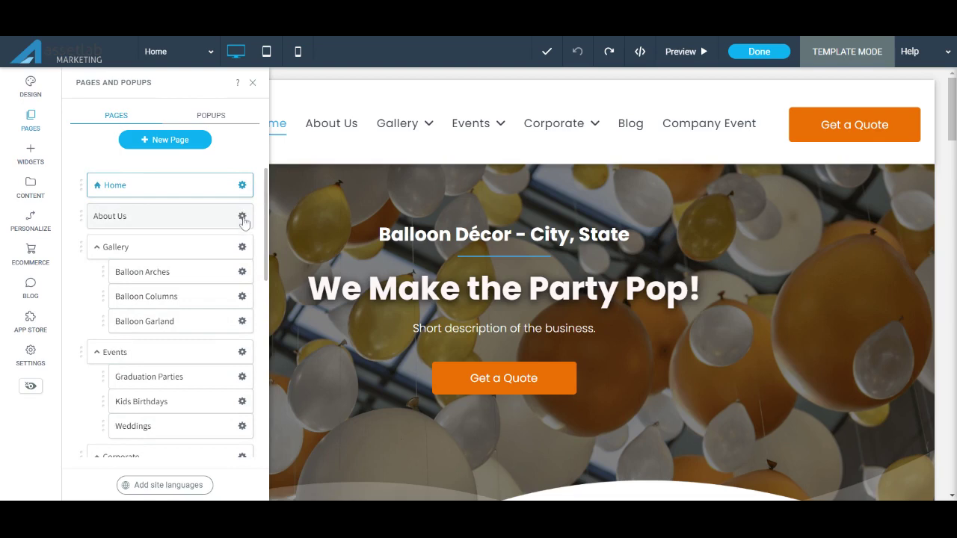
click(242, 216)
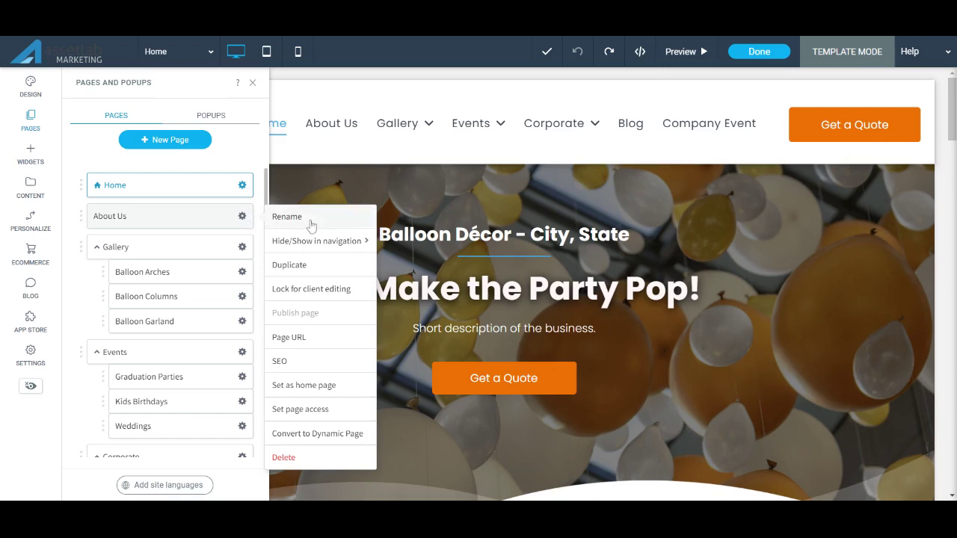
mouse_move(327, 245)
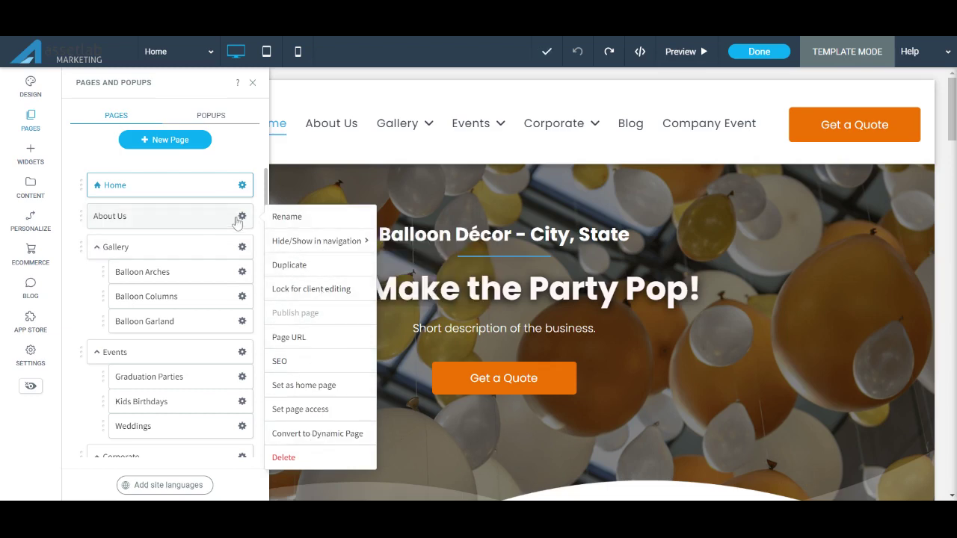
click(242, 216)
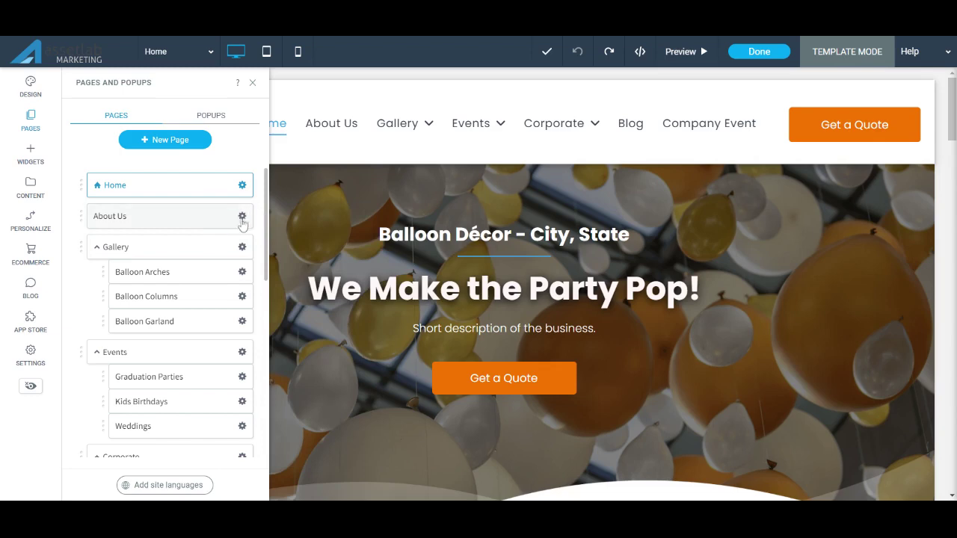
- Browse the Widgets panel's tiles such as Text, Button and Photo Gallery
click(45, 159)
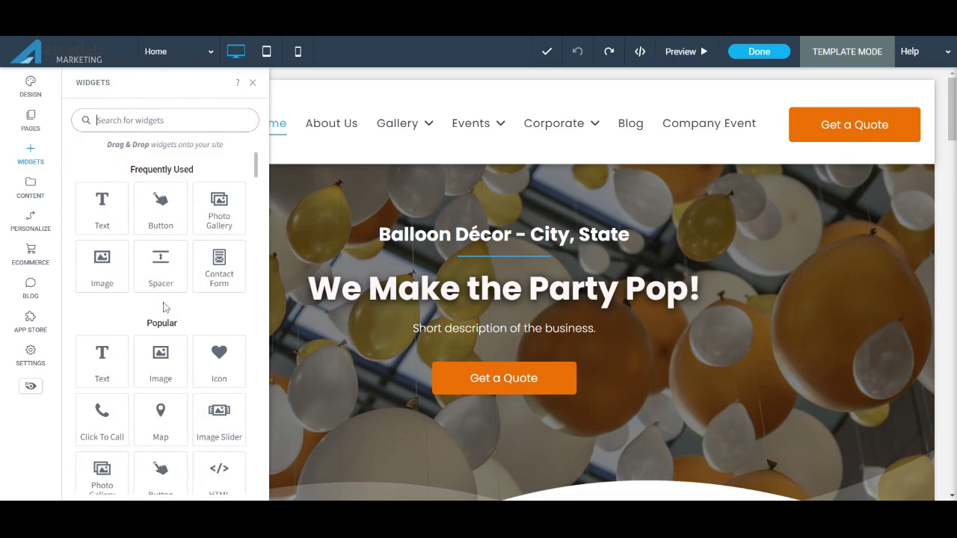
scroll(166, 307, down, 4)
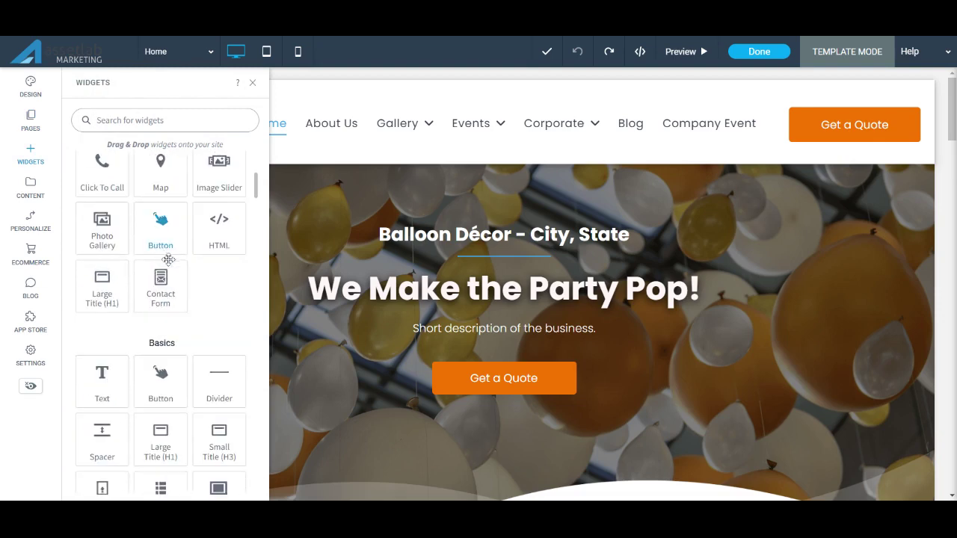
scroll(164, 367, down, 4)
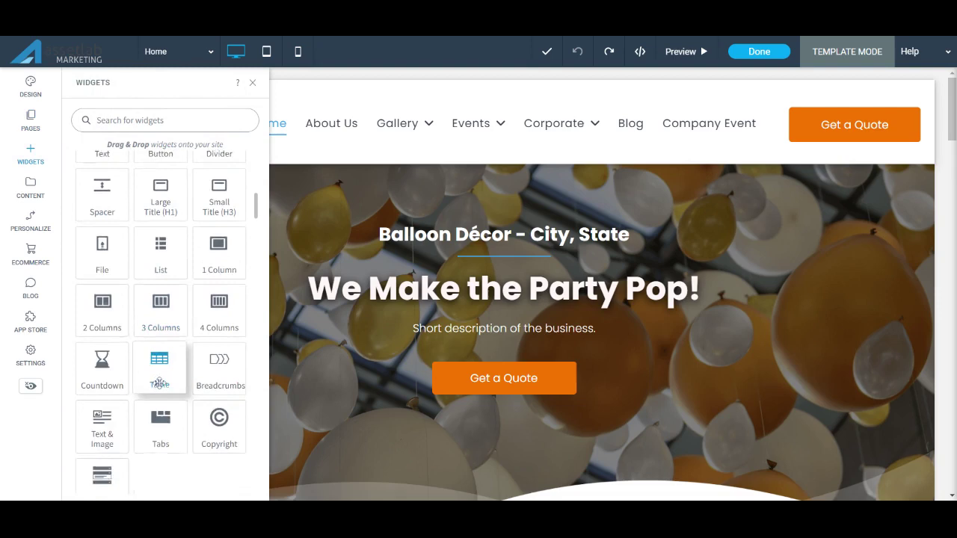
scroll(160, 374, up, 4)
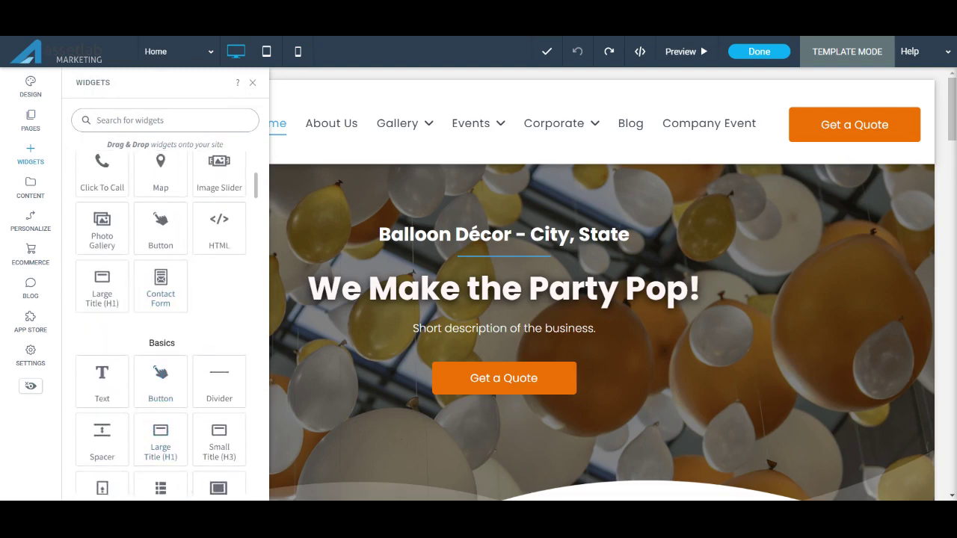
scroll(214, 276, up, 4)
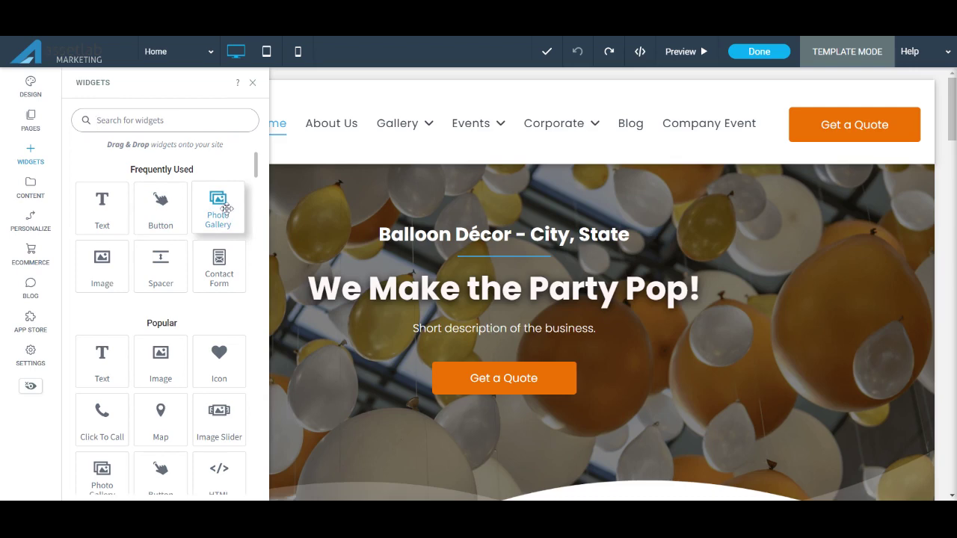
- Open the Content Library and scroll through the stored Business Info
click(32, 191)
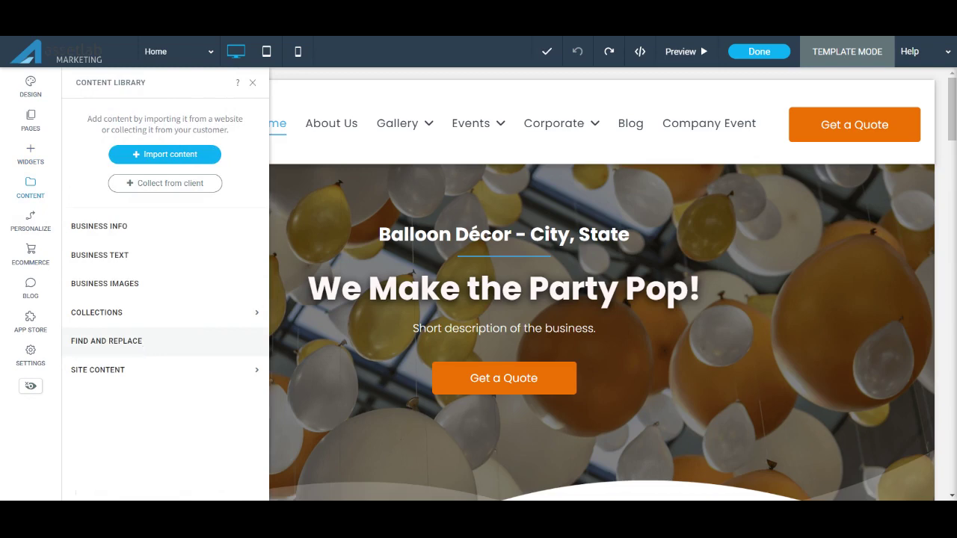
click(164, 228)
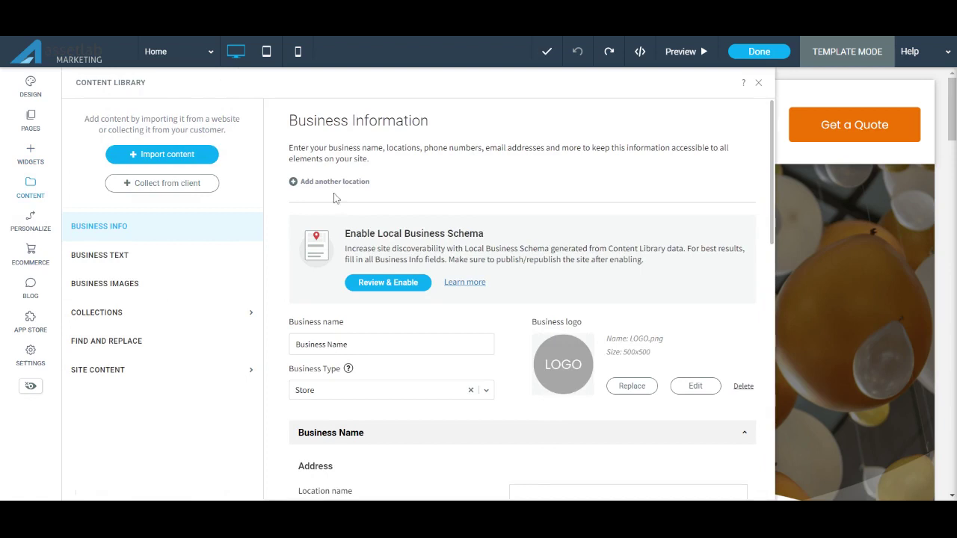
scroll(334, 198, down, 3)
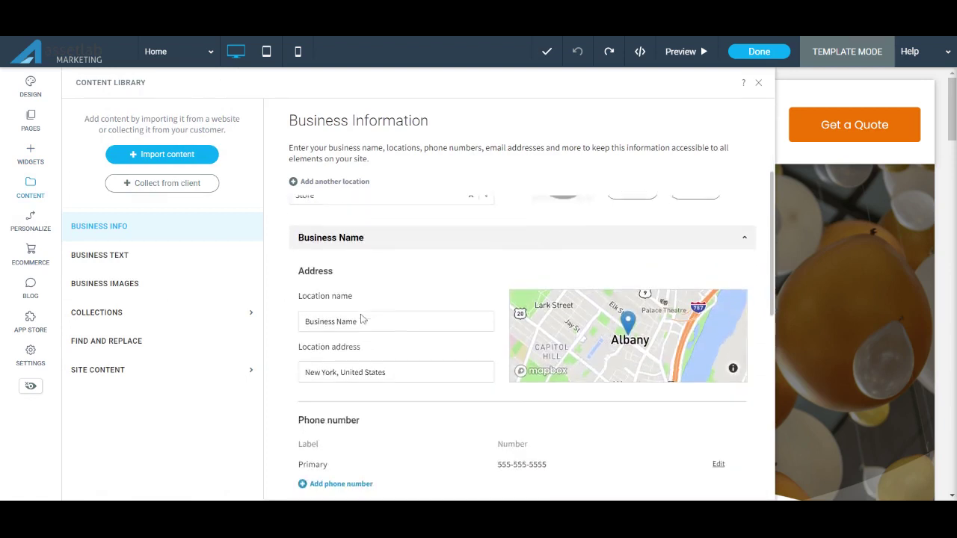
scroll(361, 319, down, 2)
scroll(488, 366, down, 2)
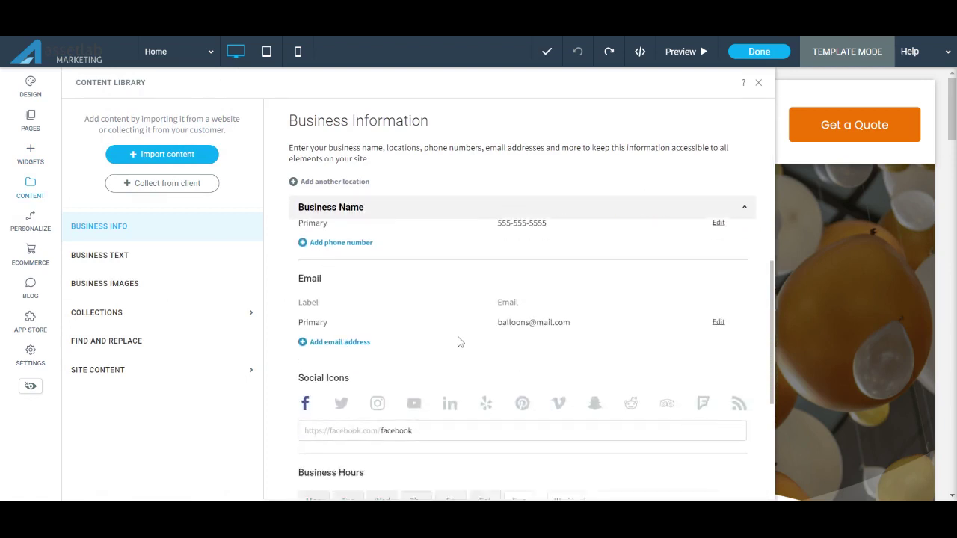
scroll(459, 341, down, 2)
scroll(435, 348, down, 2)
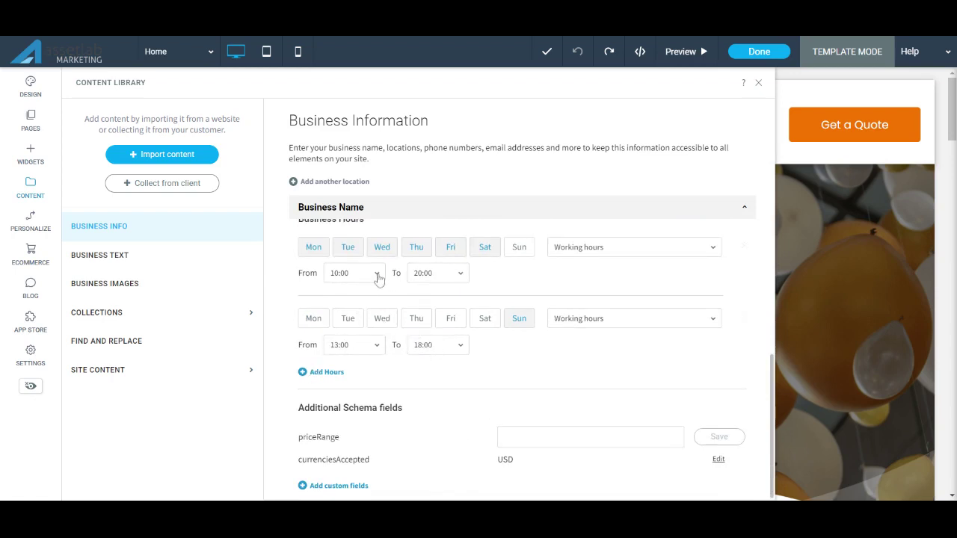
- Review the stored Business Text sections
click(182, 265)
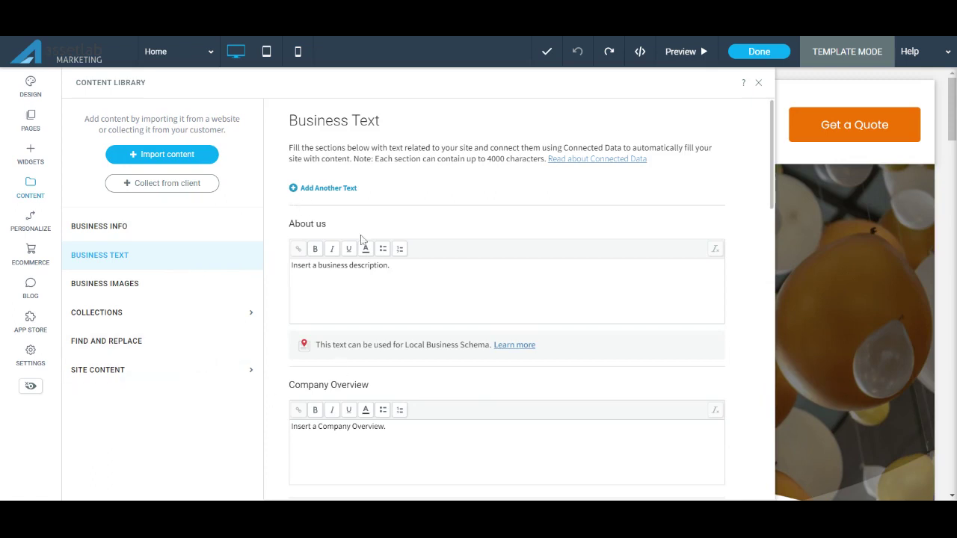
scroll(364, 239, down, 5)
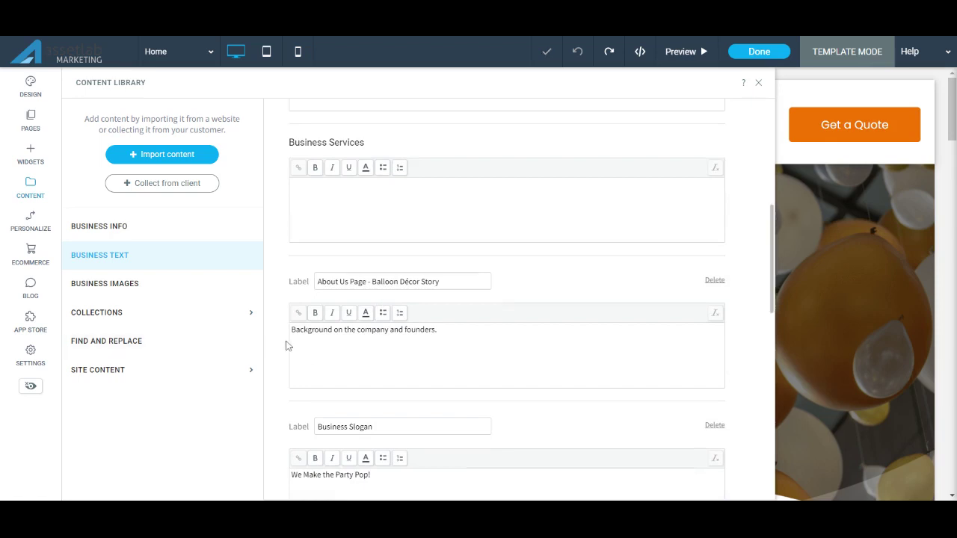
scroll(286, 346, up, 5)
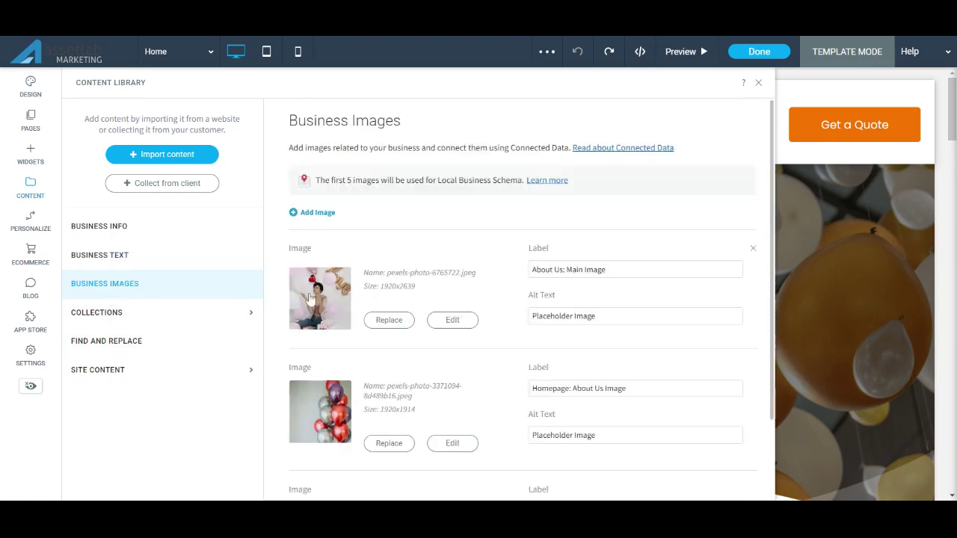
- Close the Content Library to see the 'We Make the Party Pop!' Home page
click(759, 84)
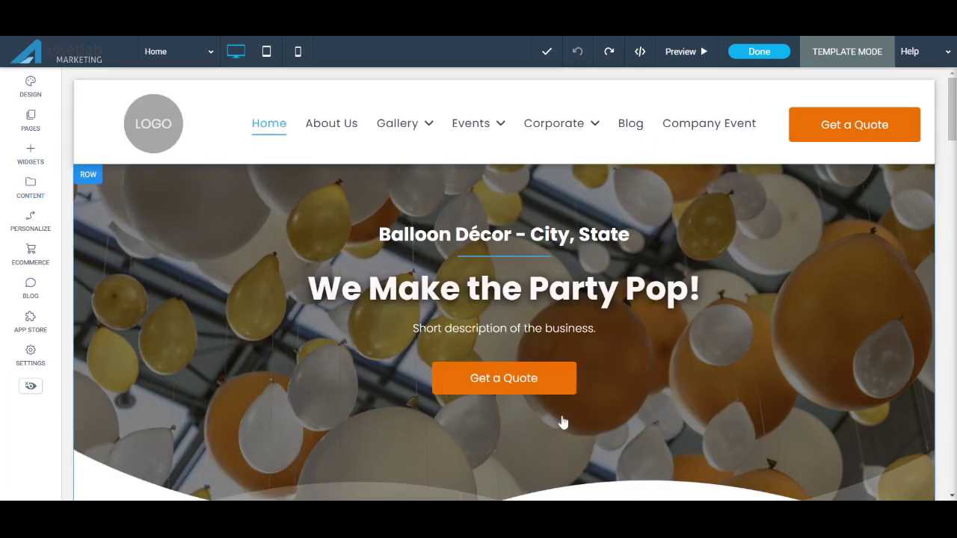